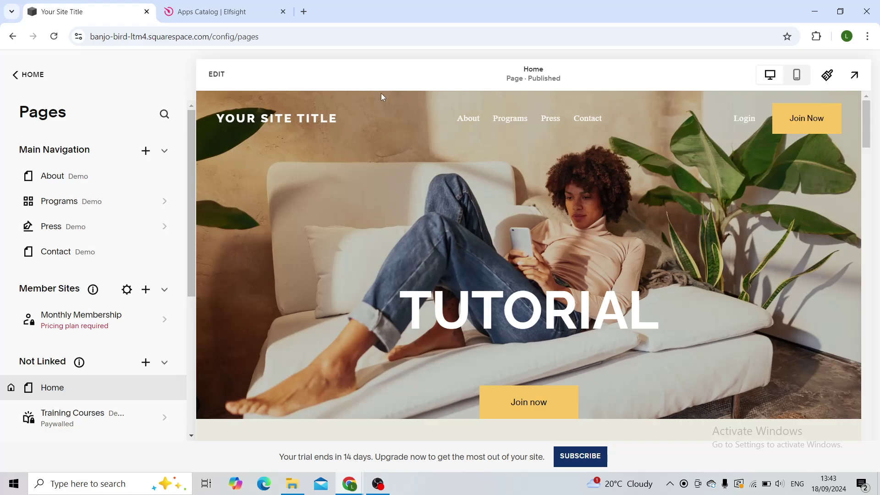
Switch to the Elfsight apps catalog and search it for 'back to top'.
scroll(422, 196, down, 6)
click(241, 5)
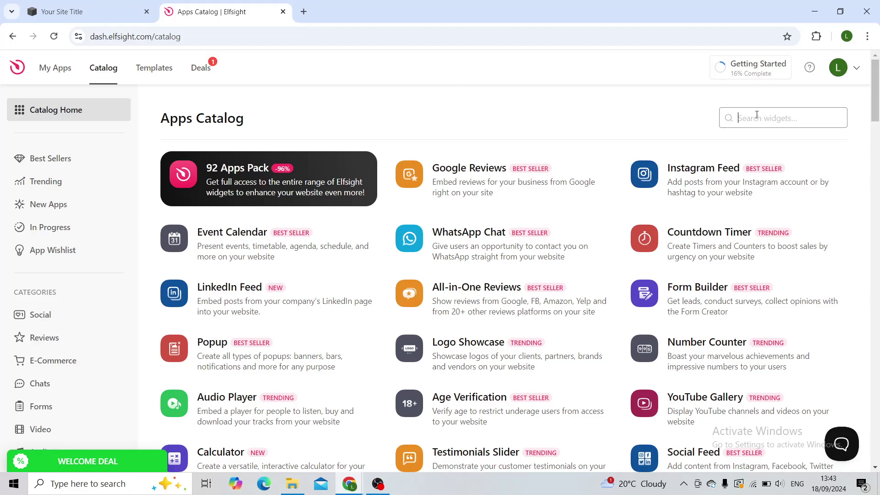
text(back to)
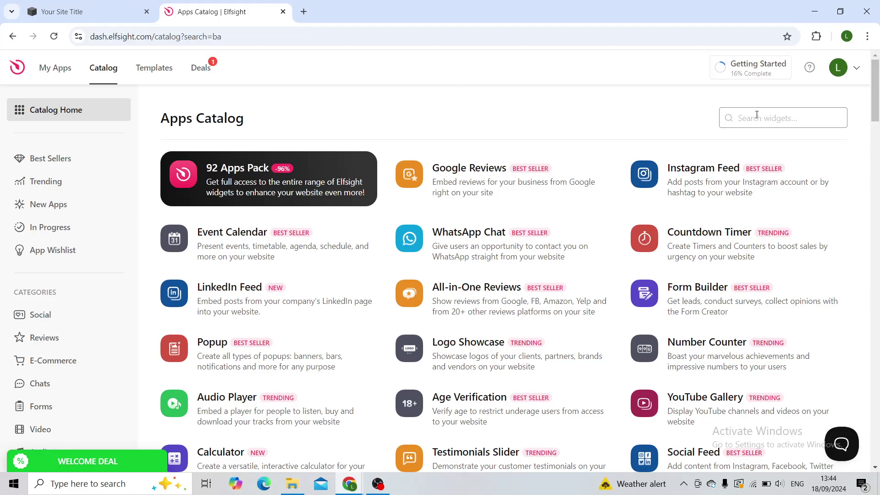
text( top)
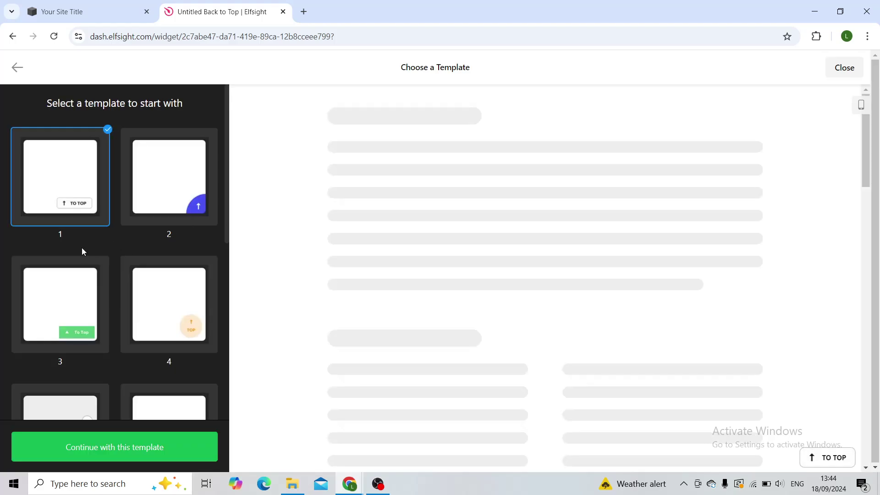
Create the widget from template 1, the small TO TOP button.
scroll(83, 249, down, 3)
scroll(83, 251, down, 2)
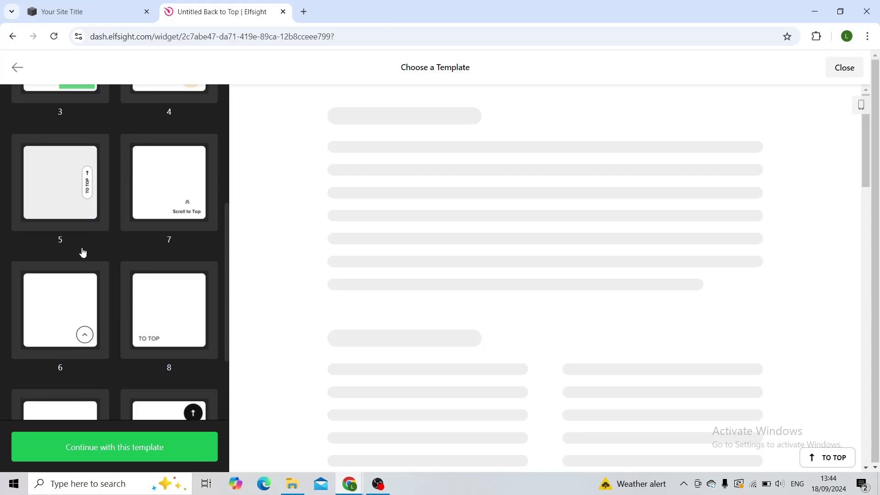
scroll(82, 251, up, 5)
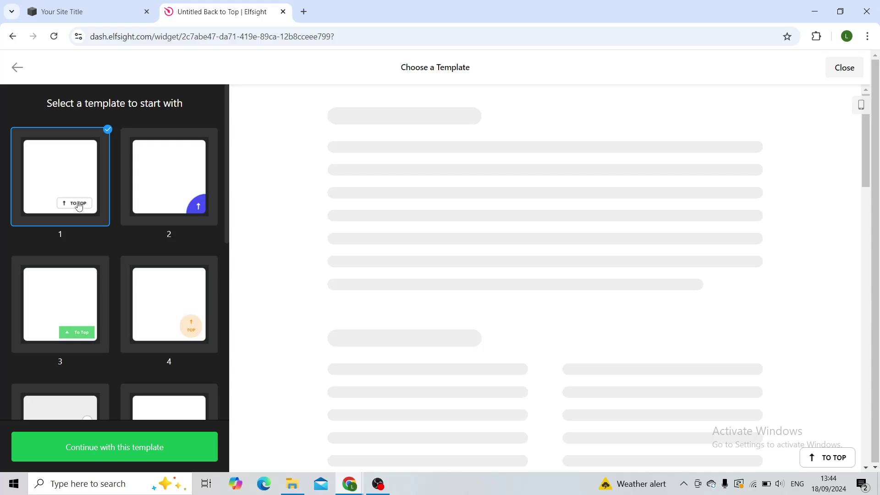
click(157, 450)
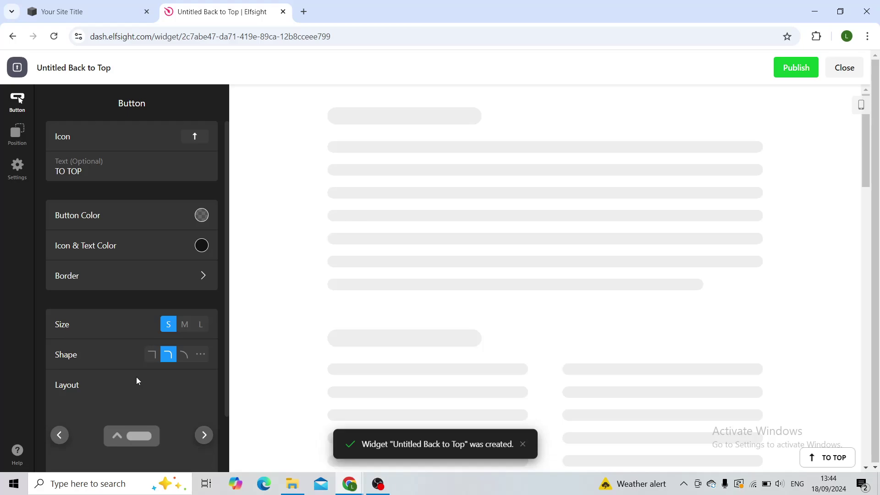
Review the Button settings and publish the Back to Top widget.
scroll(139, 345, down, 2)
scroll(140, 343, up, 2)
scroll(154, 365, down, 2)
scroll(154, 365, up, 2)
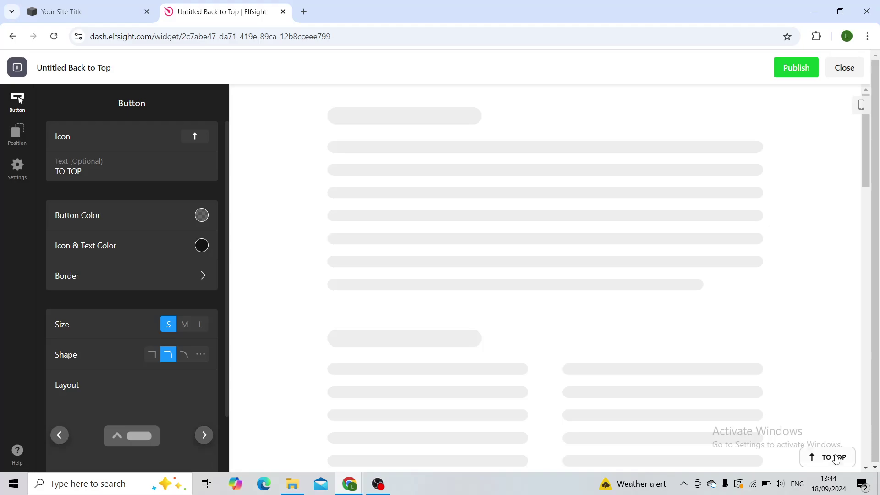
click(810, 73)
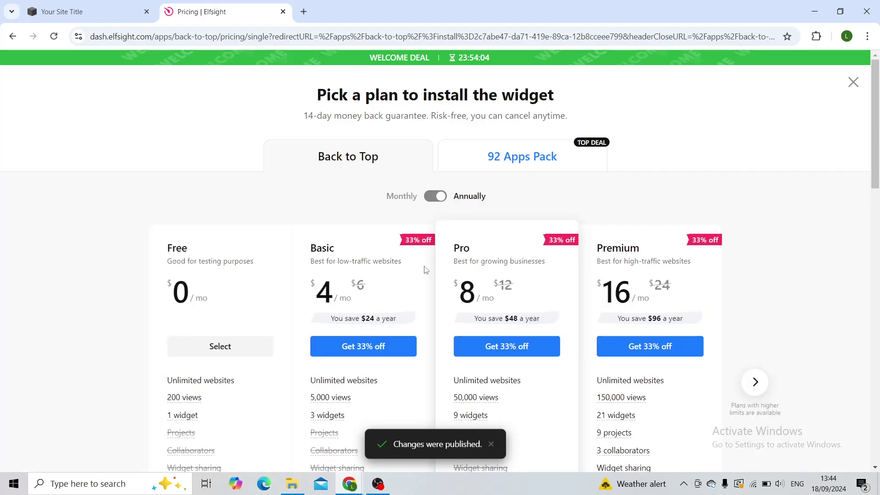
Compare the pricing plans and select the Free plan to get the embed code.
scroll(426, 270, down, 1)
scroll(426, 270, down, 4)
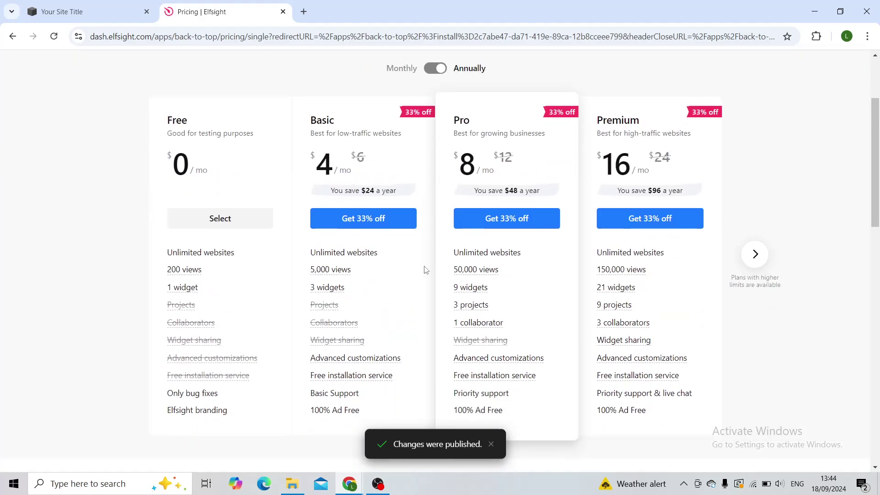
scroll(424, 270, up, 1)
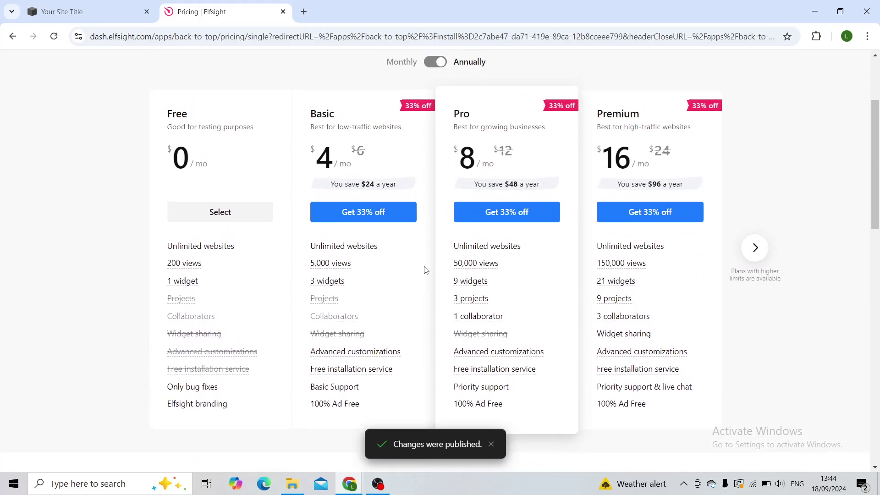
scroll(350, 283, up, 3)
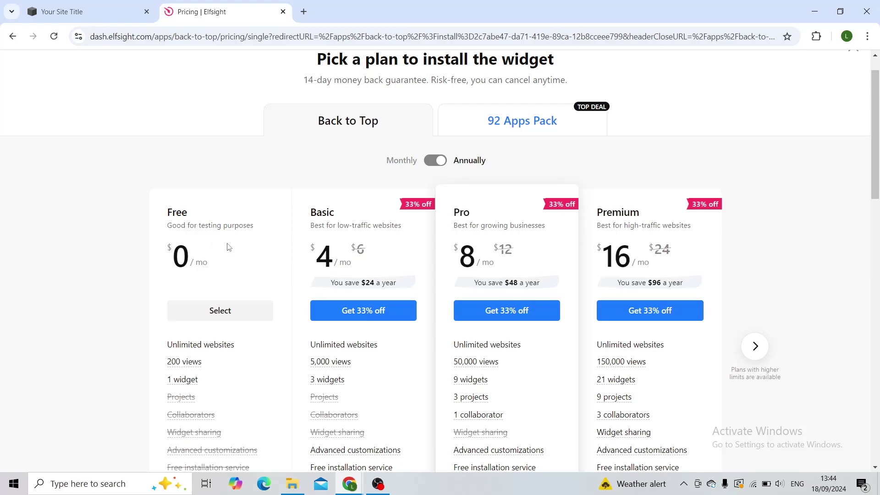
scroll(229, 247, down, 3)
mouse_move(181, 260)
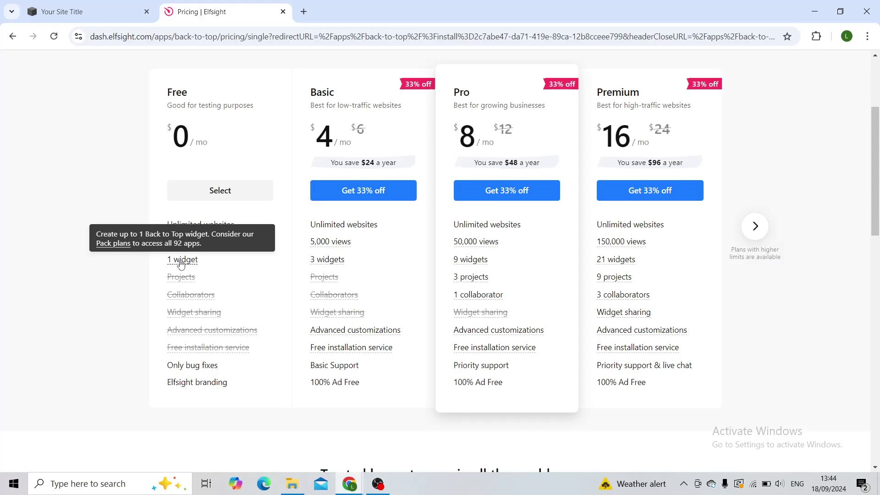
scroll(127, 284, down, 5)
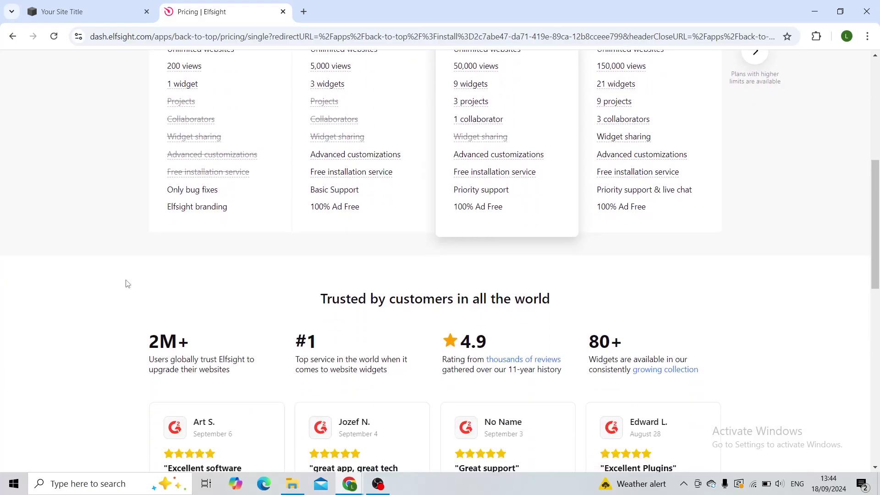
scroll(127, 284, up, 8)
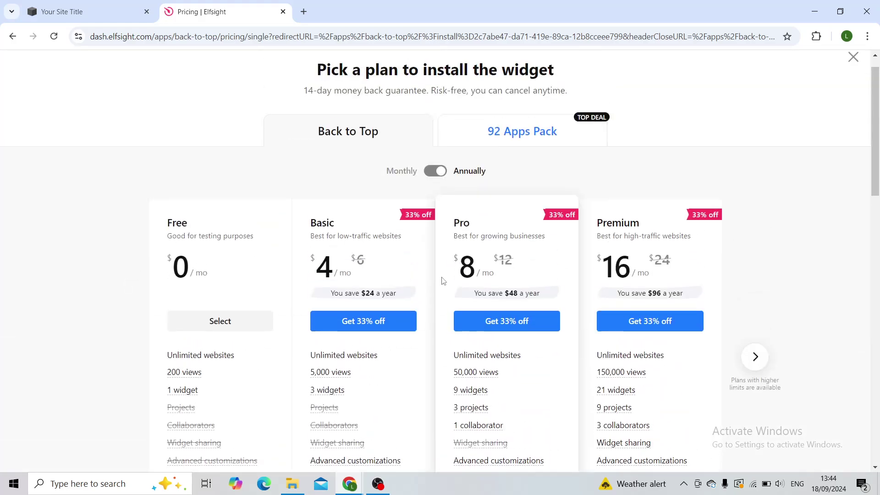
scroll(386, 259, down, 2)
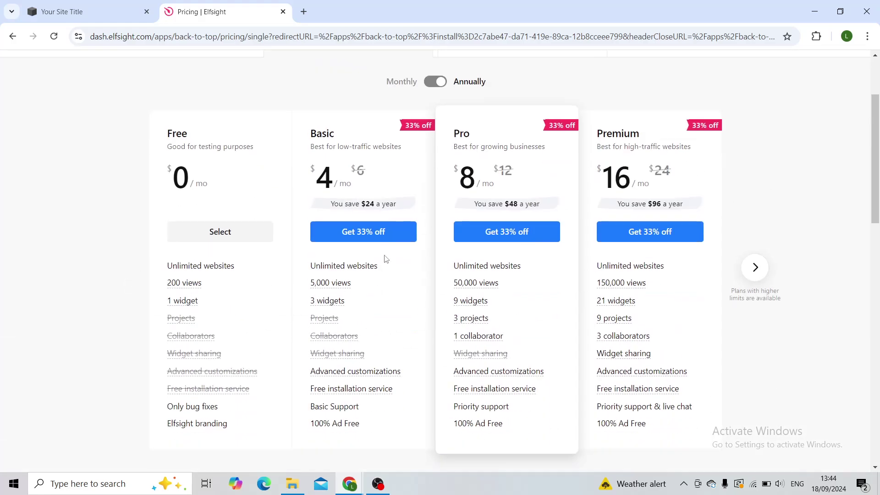
scroll(385, 259, up, 2)
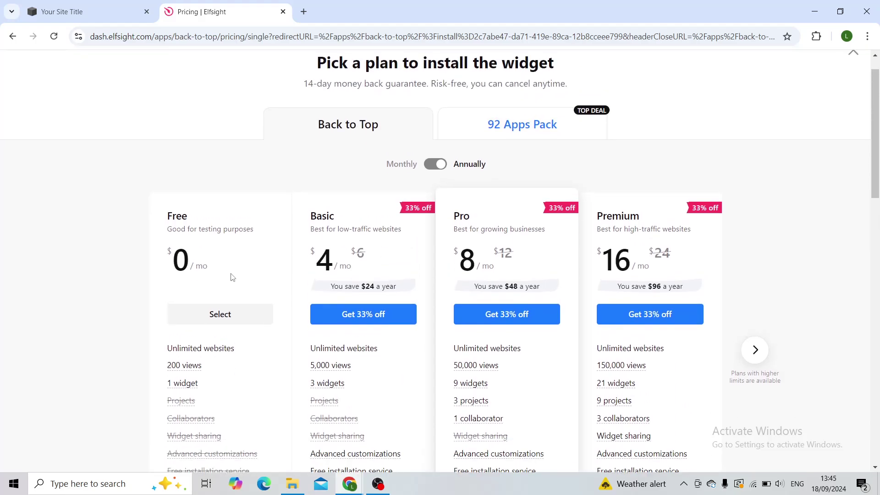
click(222, 315)
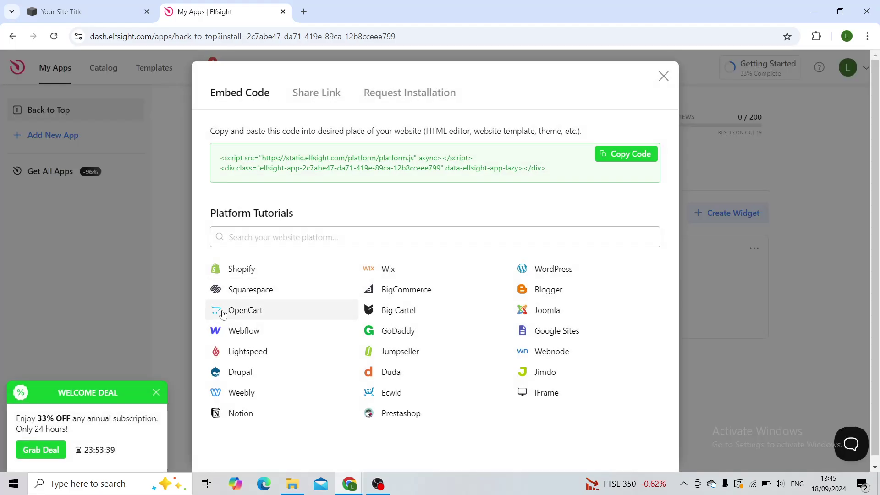
Copy the widget's embed code and go back to the Squarespace site tab.
click(645, 159)
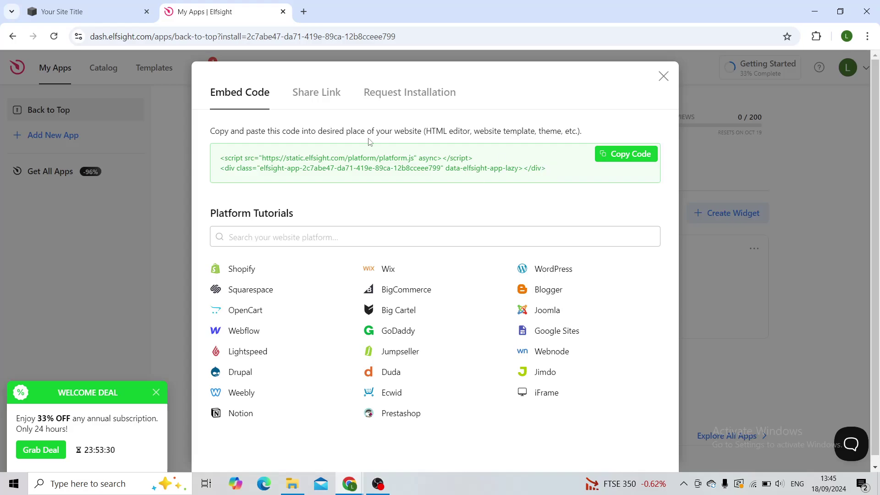
click(123, 7)
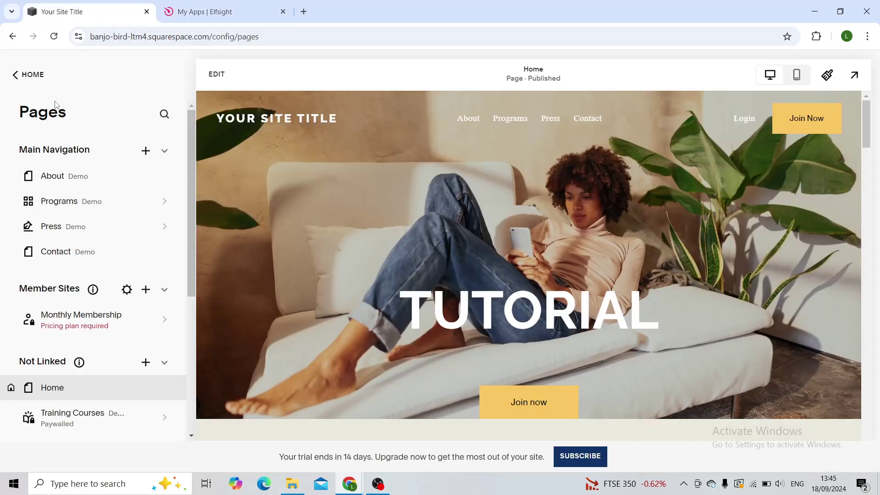
Navigate from the main site menu through Pages down to Utilities > Website Tools.
click(14, 76)
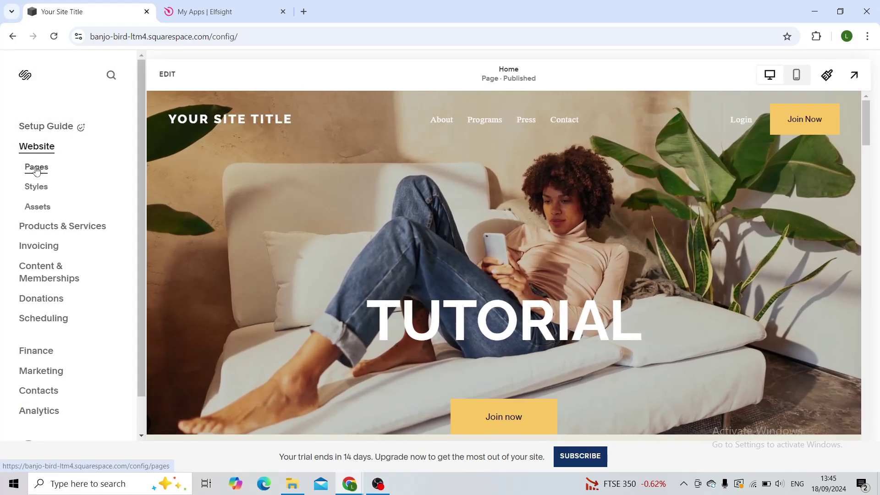
click(36, 167)
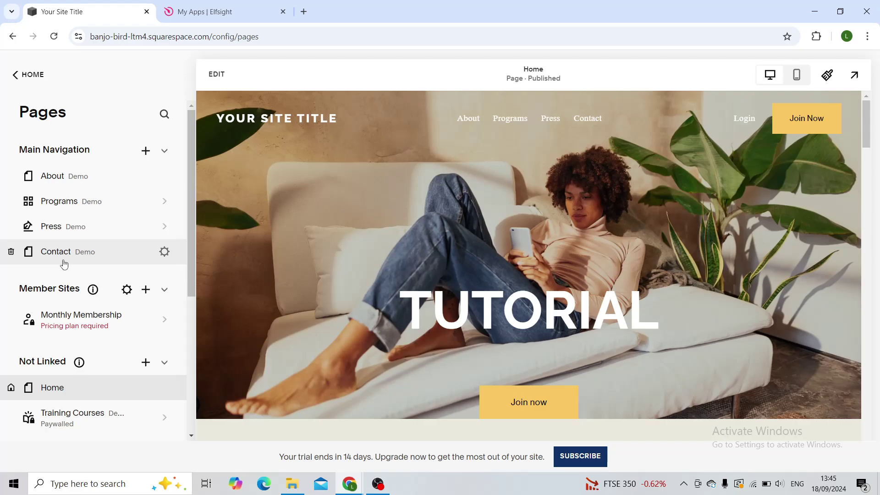
scroll(63, 262, down, 5)
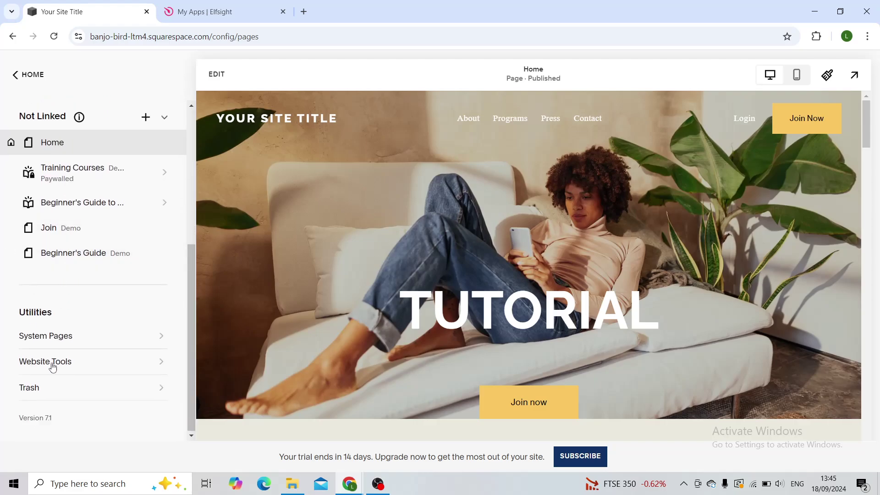
click(53, 367)
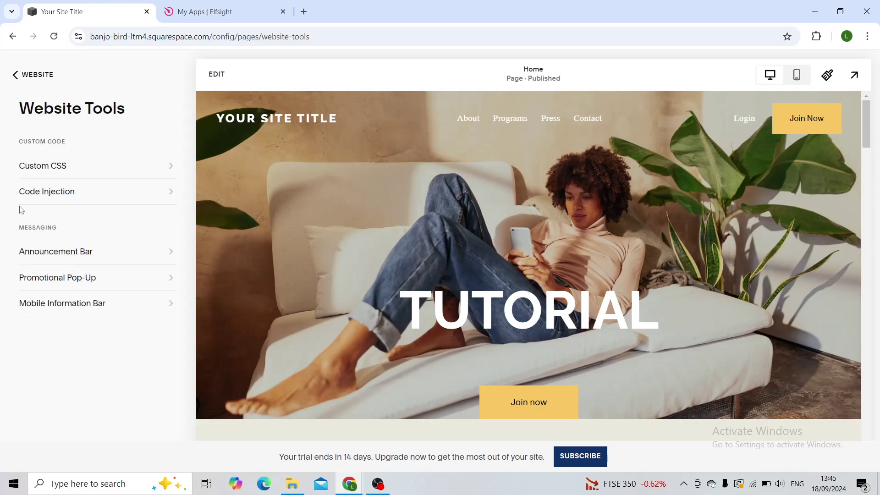
Paste the Elfsight script and div into the Code Injection Header box and save.
click(98, 192)
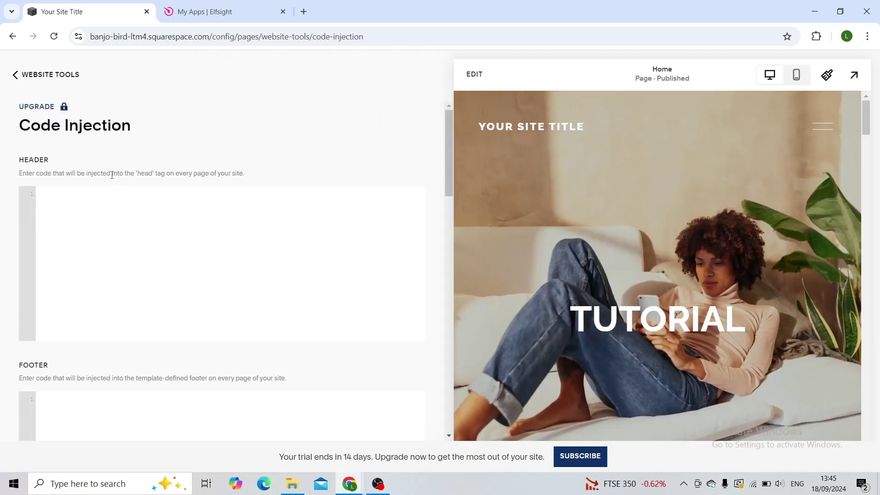
scroll(148, 288, down, 2)
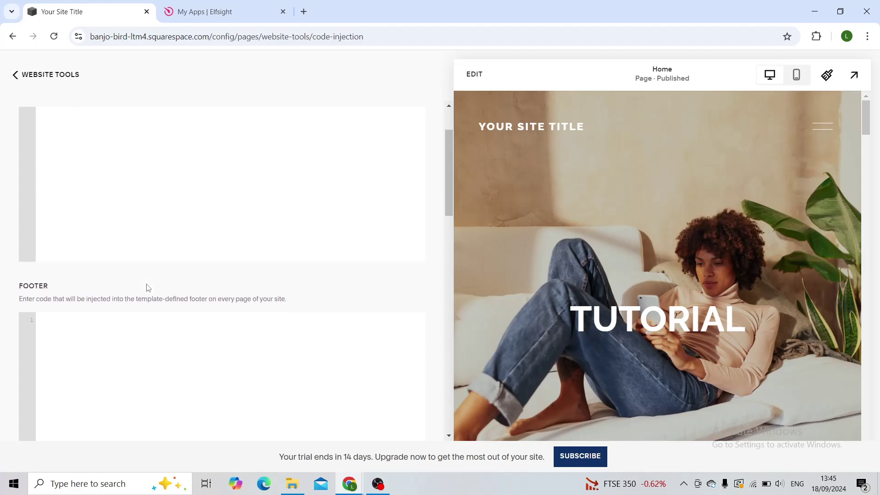
scroll(148, 287, down, 6)
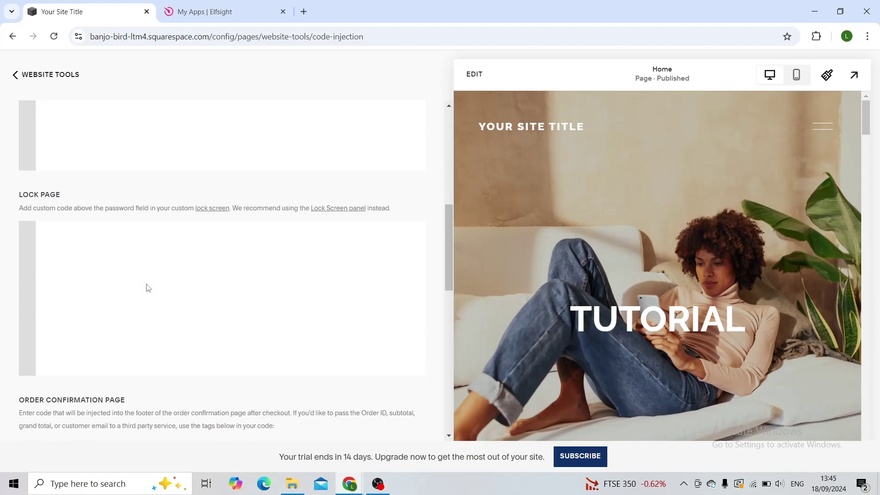
scroll(148, 288, up, 10)
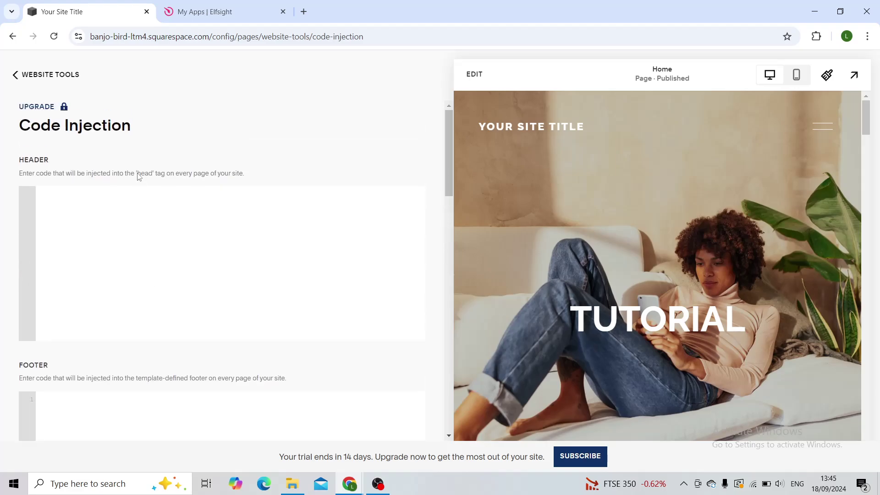
click(117, 192)
key(ctrl+v)
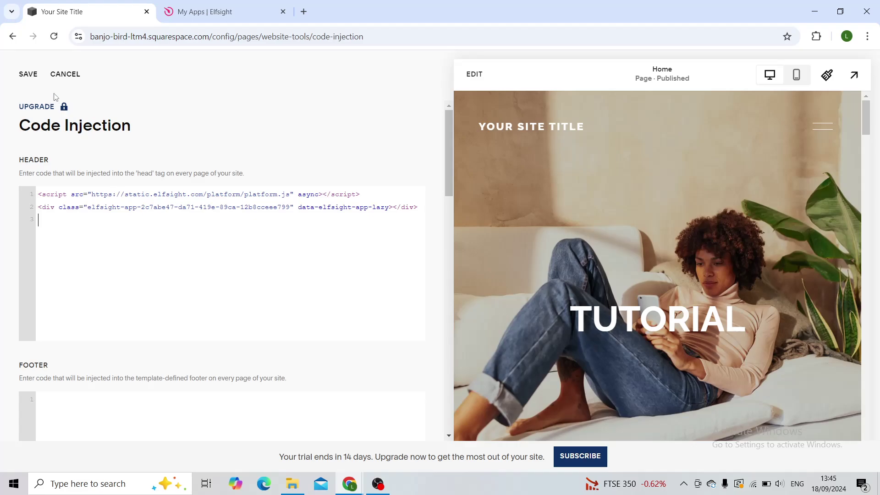
click(32, 73)
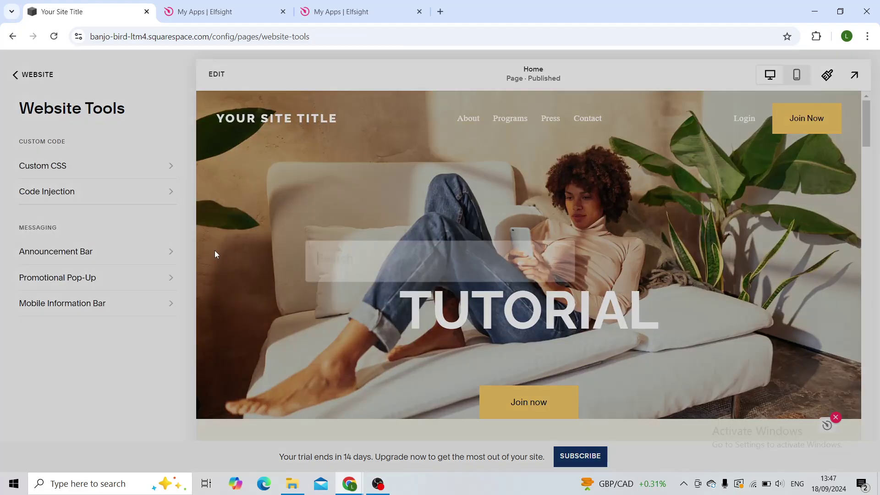
key(slash)
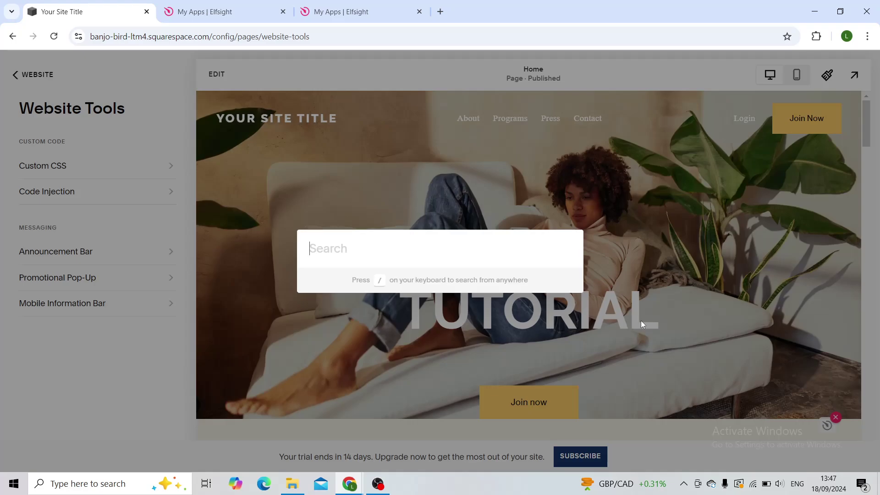
Scroll down the site preview and test the bottom-right back-to-top button.
click(641, 321)
scroll(729, 357, down, 2)
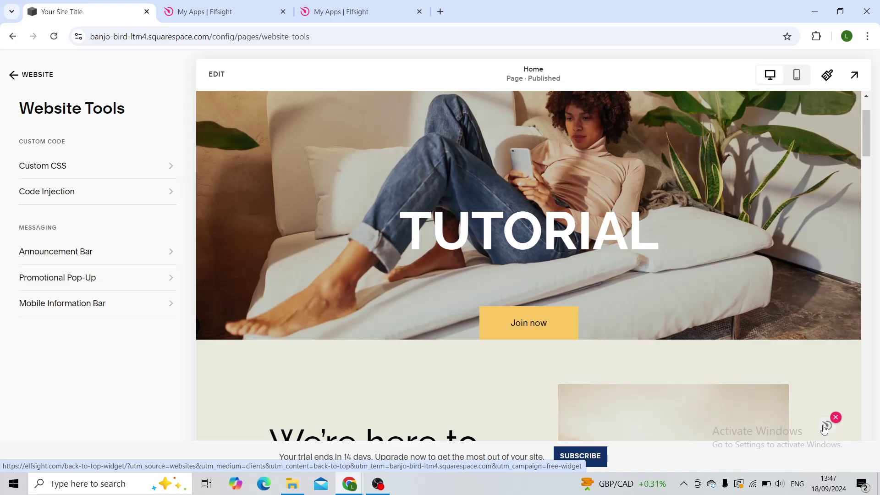
scroll(785, 407, down, 5)
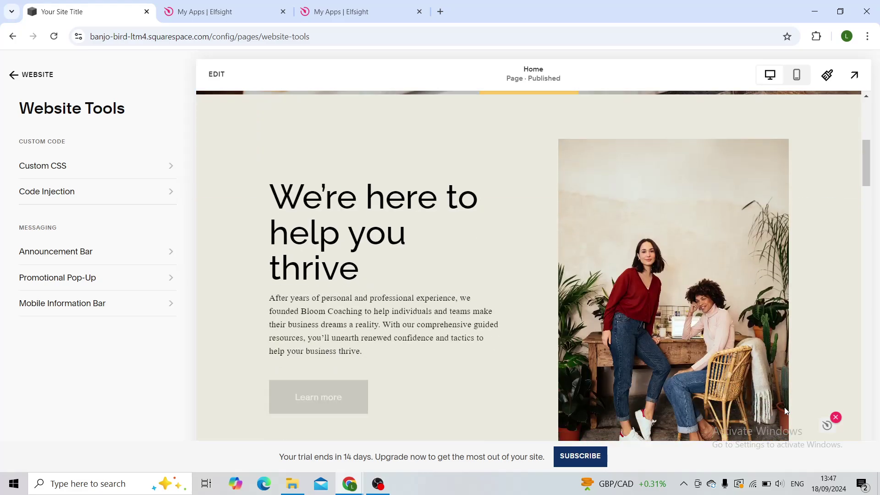
scroll(785, 407, down, 7)
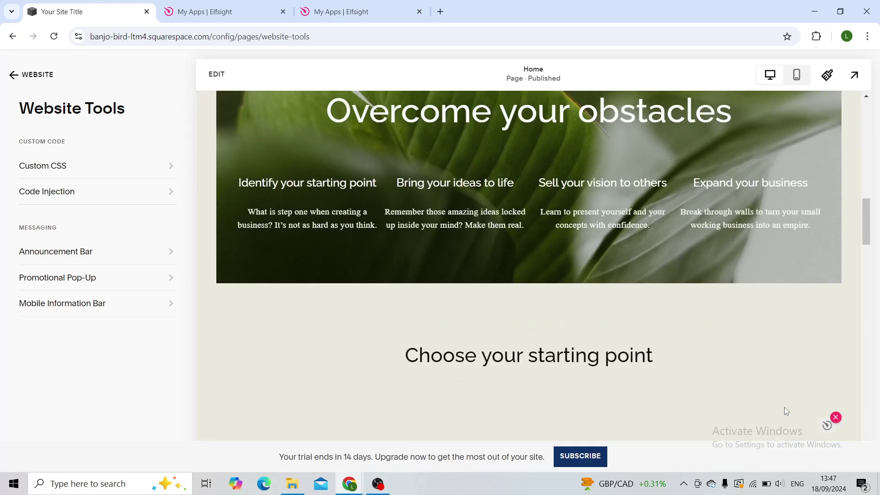
scroll(784, 407, down, 3)
click(785, 407)
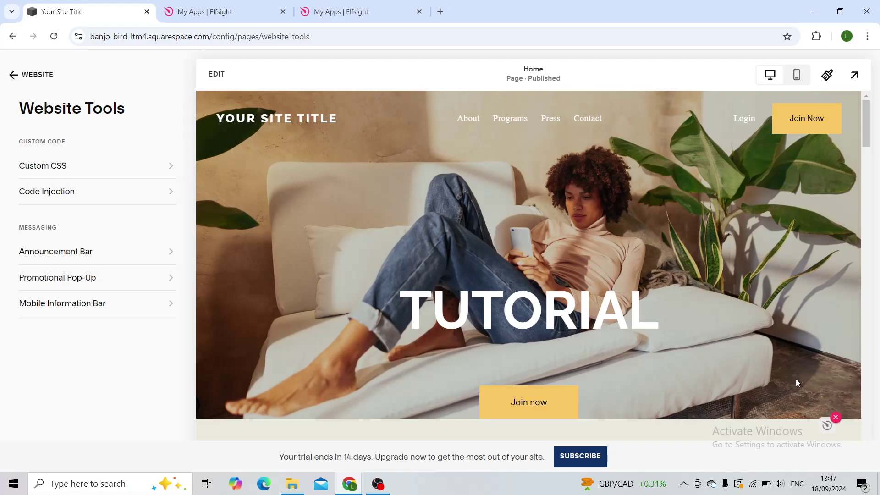
scroll(796, 382, down, 10)
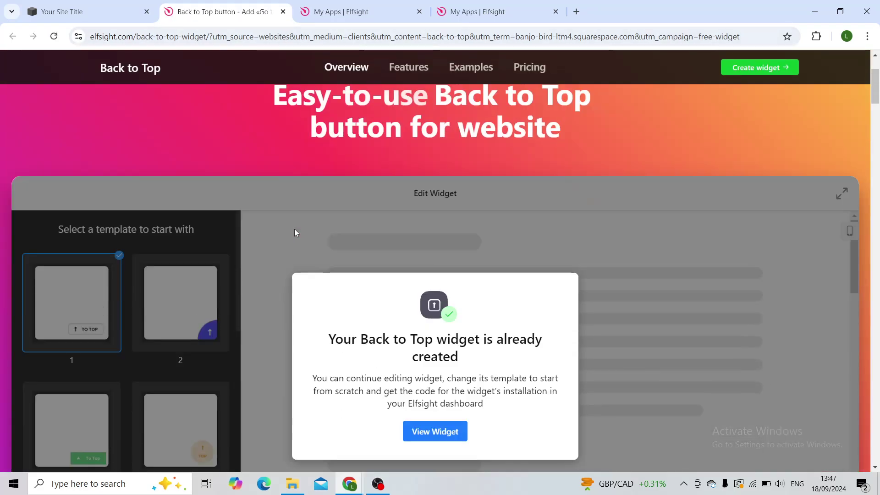
scroll(294, 233, down, 9)
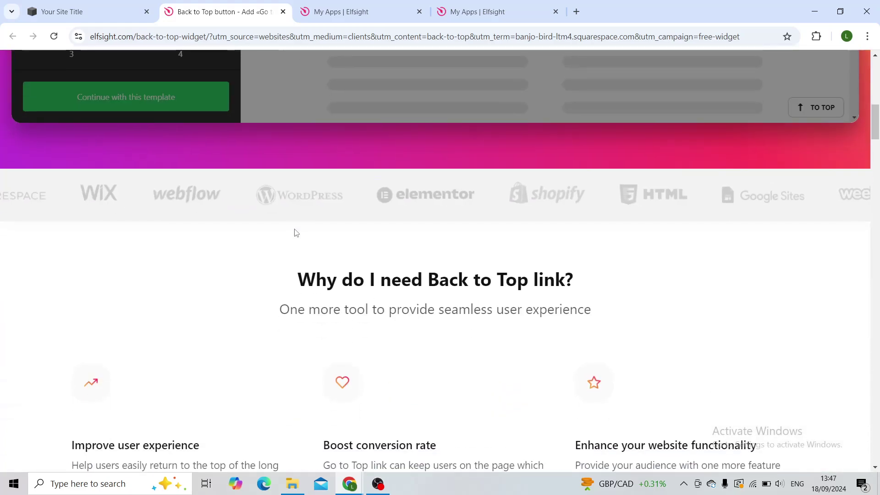
scroll(295, 232, down, 1)
scroll(295, 231, up, 11)
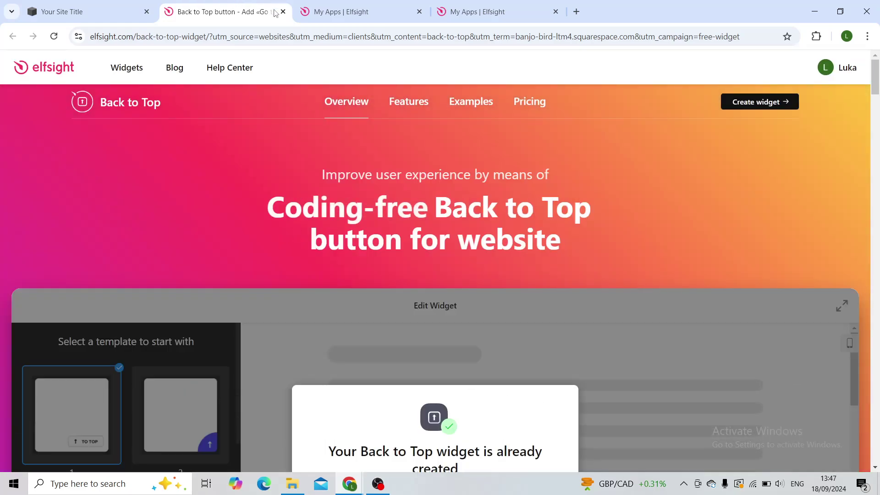
Return to the Squarespace tab and scroll the preview up to the TUTORIAL header.
click(110, 10)
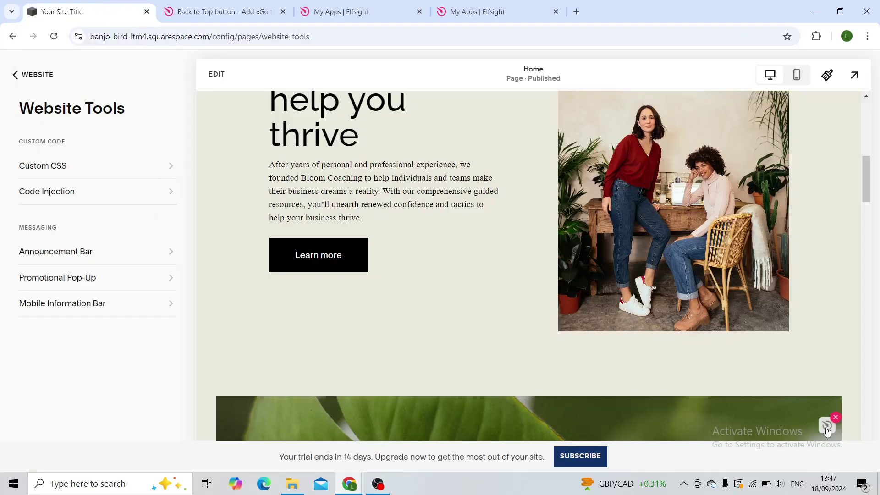
scroll(736, 284, up, 1)
scroll(736, 284, up, 8)
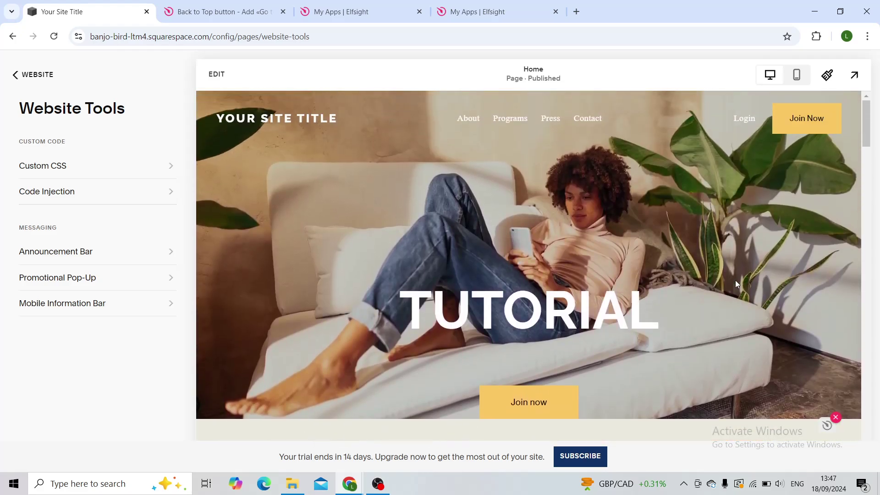